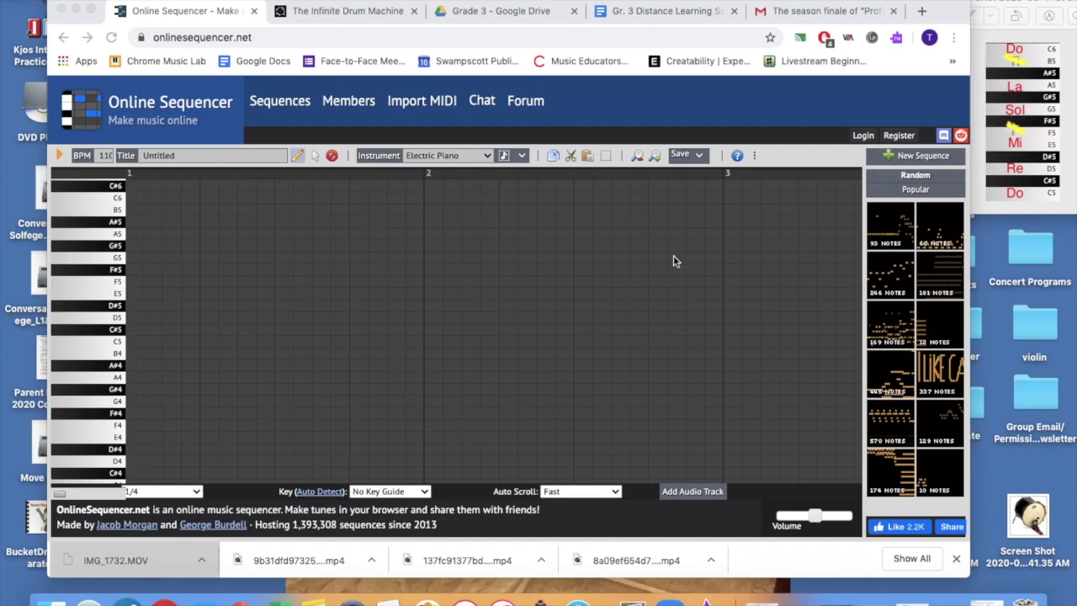
- Change the sequencer's instrument from Electric Piano to Steel Drums
left_click(1007, 4)
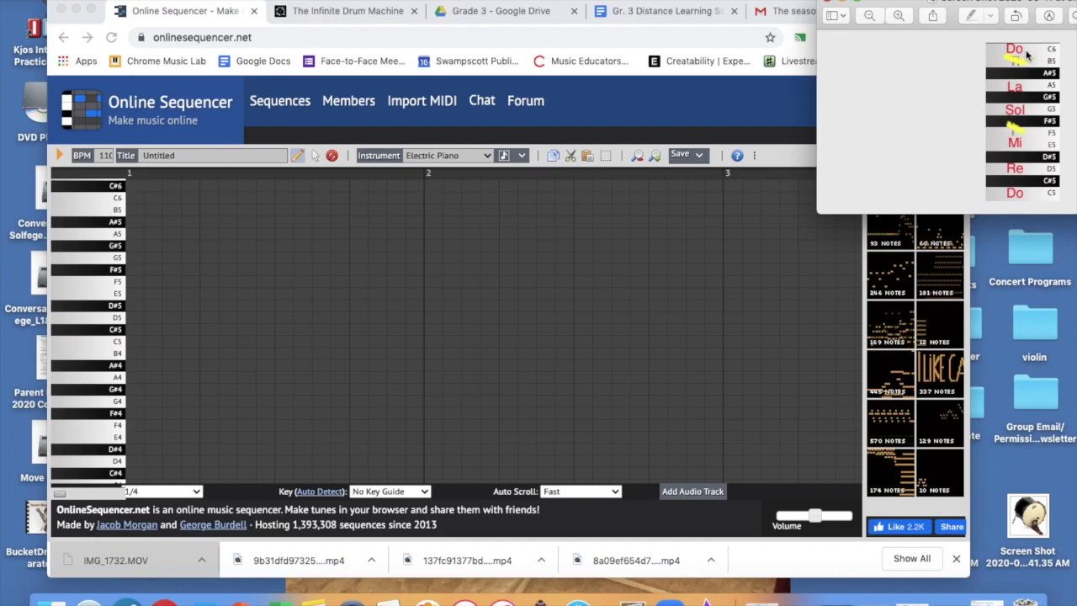
left_click(289, 260)
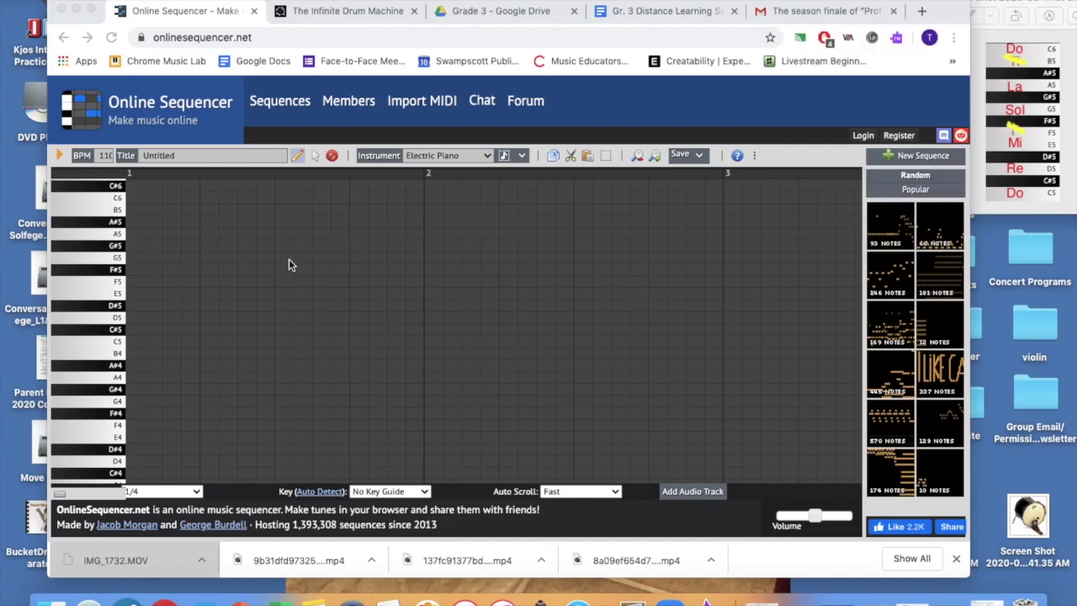
left_click(299, 159)
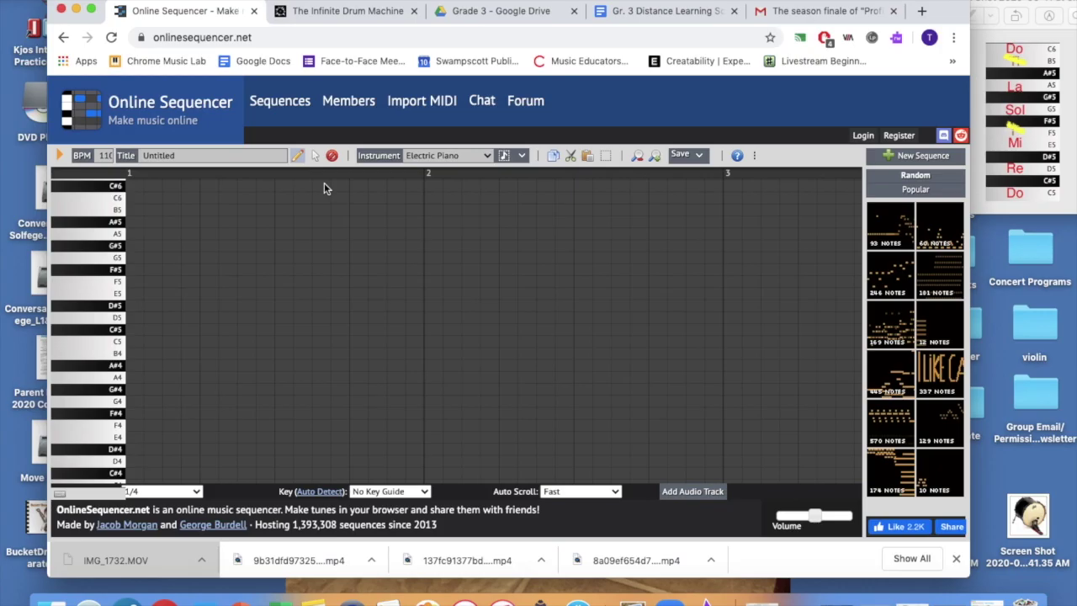
left_click(487, 157)
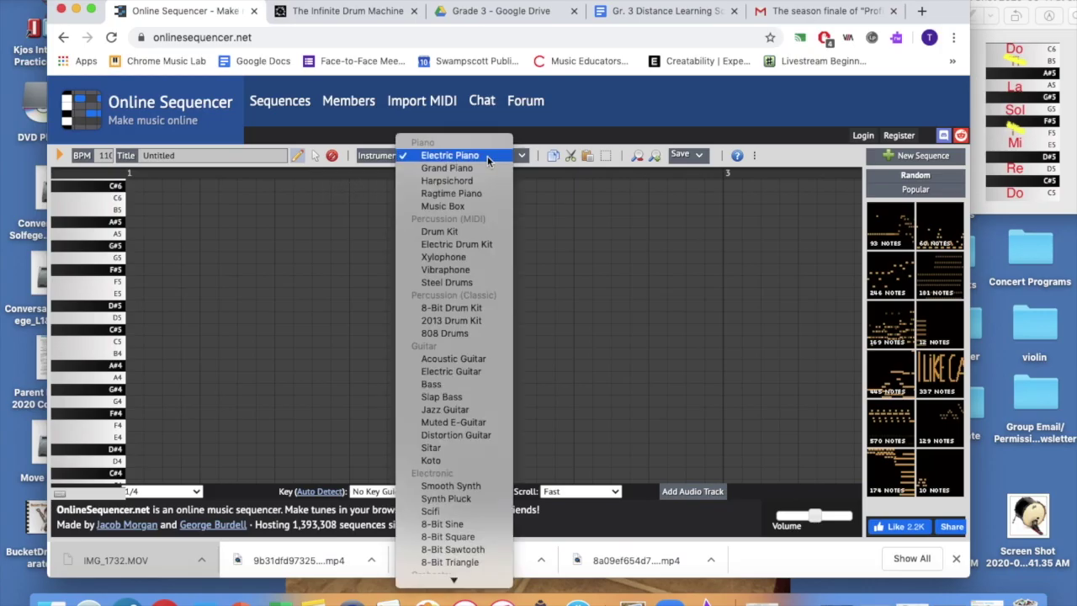
left_click(457, 283)
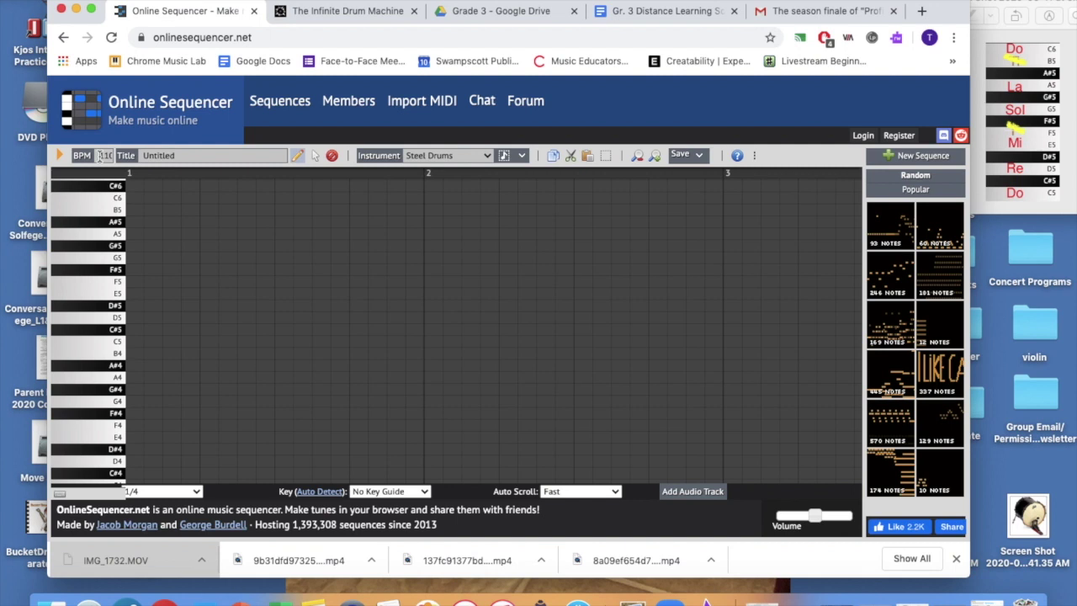
- Set the tempo to 125 BPM and retitle the sequence from 'Untitled' to 'Big Blue Rock!'
double_click(101, 156)
type("125")
left_click(188, 154)
key("BackSpace")
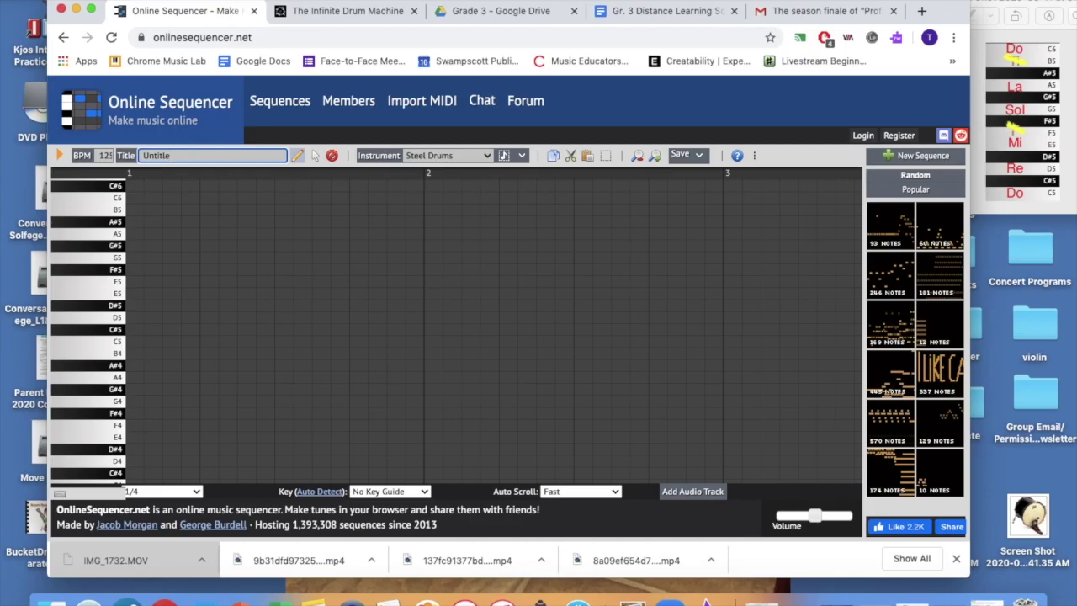
key("BackSpace")
key("BackSpace")
key("BackSpace")
key("BackSpace")
key("BackSpace")
type("Big Blue Rock!")
key("Return")
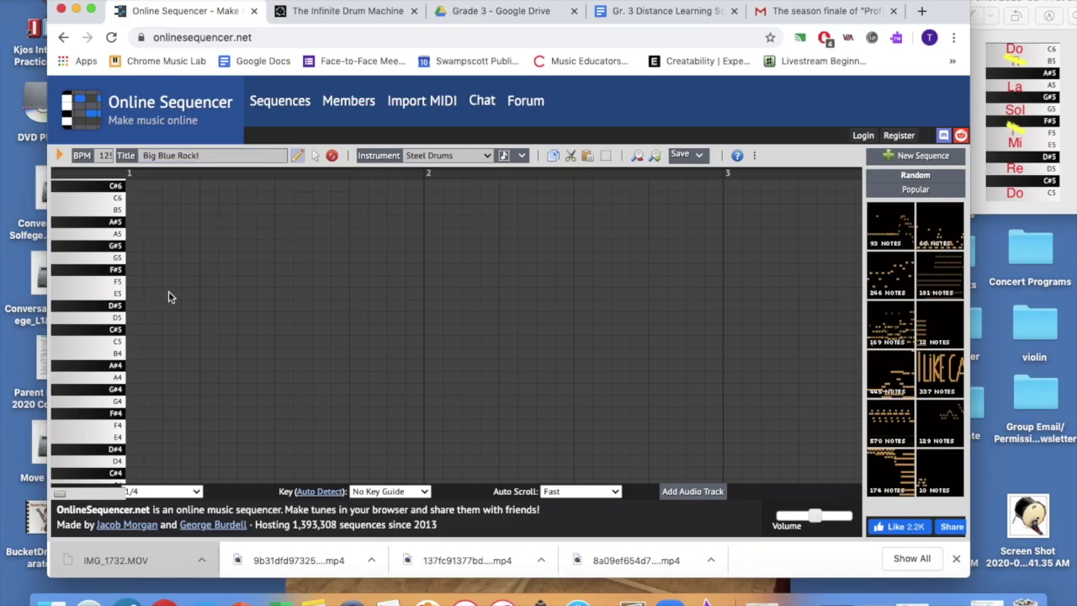
left_click(298, 158)
- Draw the opening melody notes G5, E5, G5, E5, A5, G5, fixing G#5 to A5
left_click(171, 259)
left_click(189, 294)
left_click(208, 259)
left_click(227, 294)
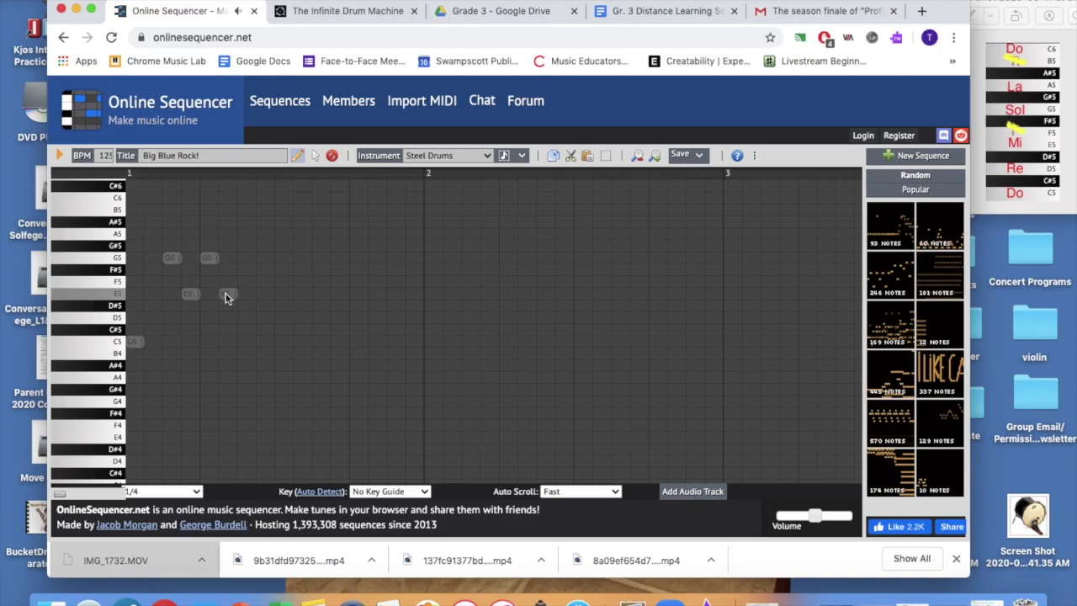
left_click(247, 245)
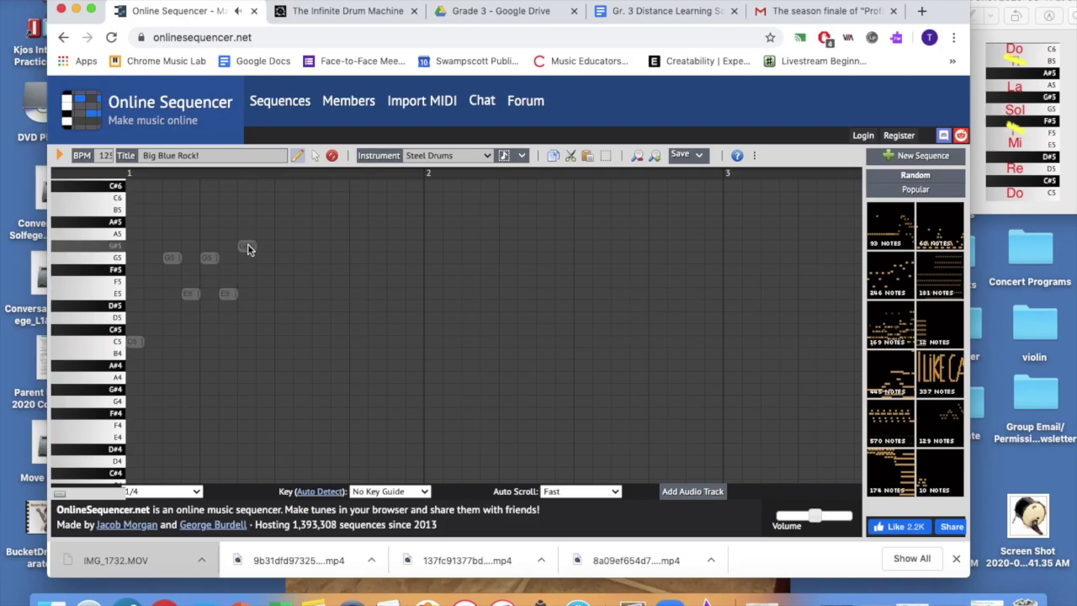
left_click_drag(247, 246, 247, 234)
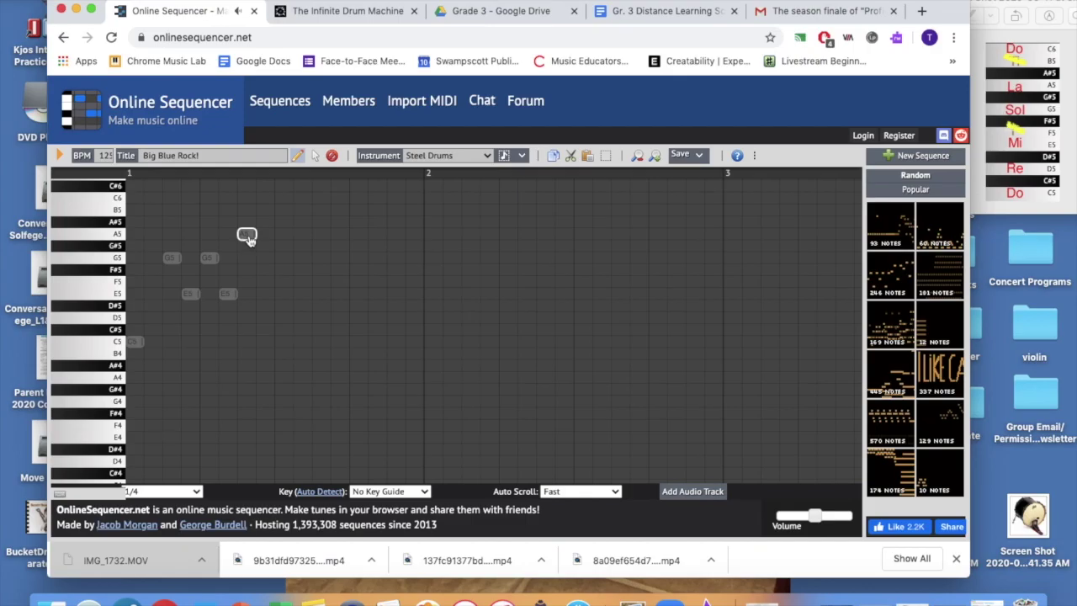
left_click(266, 261)
- Finish the phrase with E5, D5, C5, D5, C5, D5
left_click(286, 294)
left_click(305, 318)
left_click(321, 342)
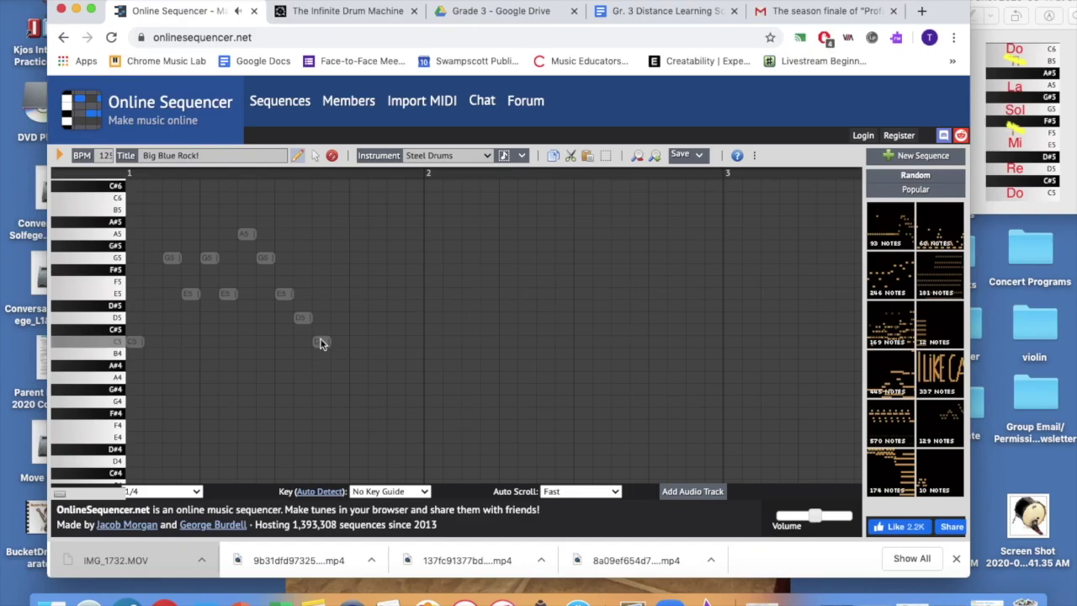
left_click(338, 319)
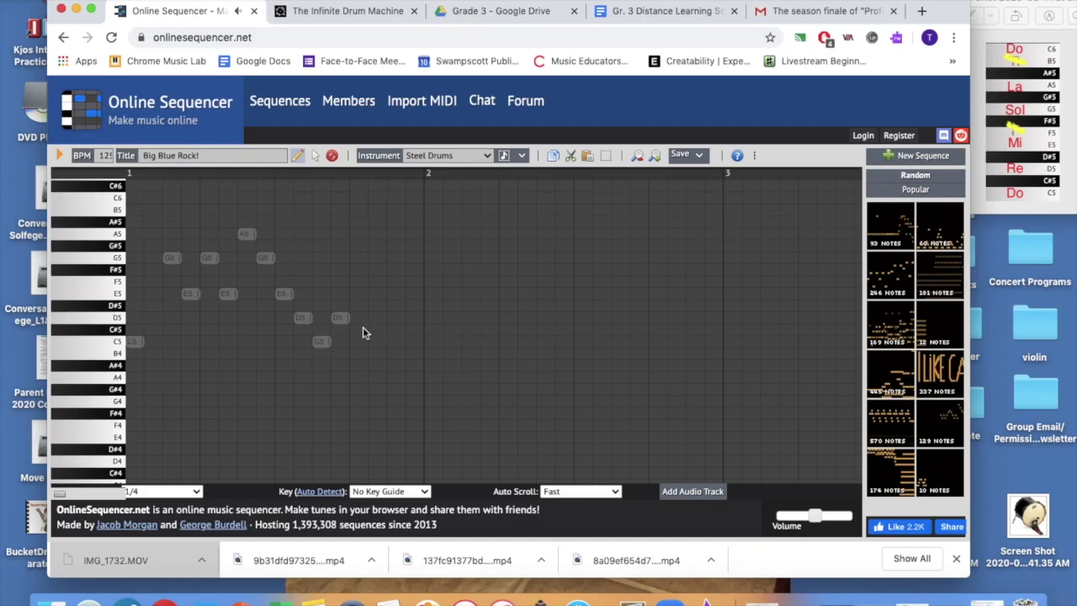
left_click(362, 341)
left_click(376, 319)
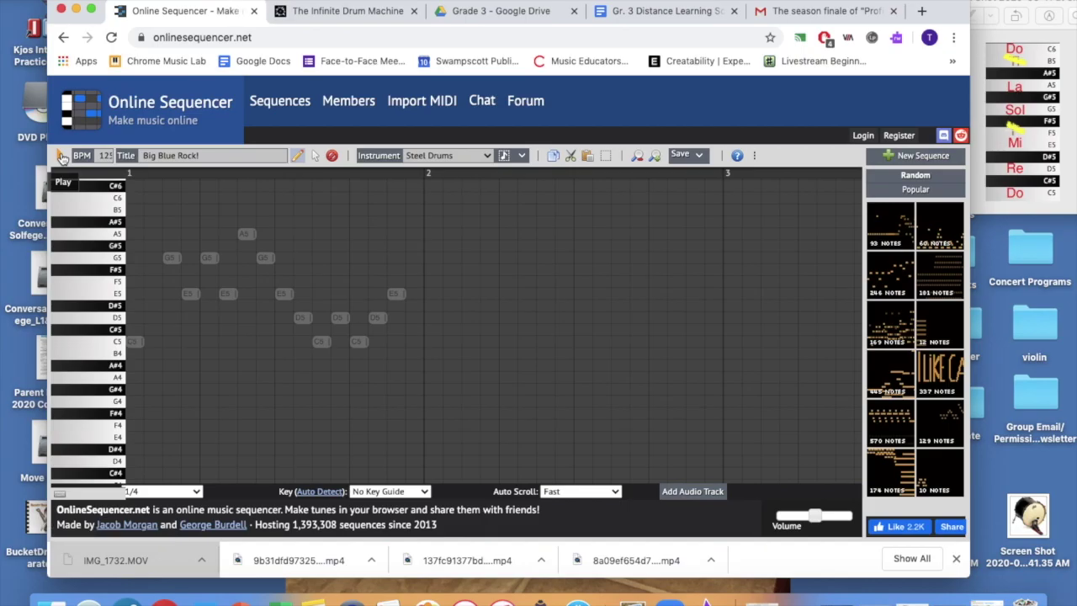
- Play the melody, lower the tempo to 93 BPM, and play it again
left_click(62, 156)
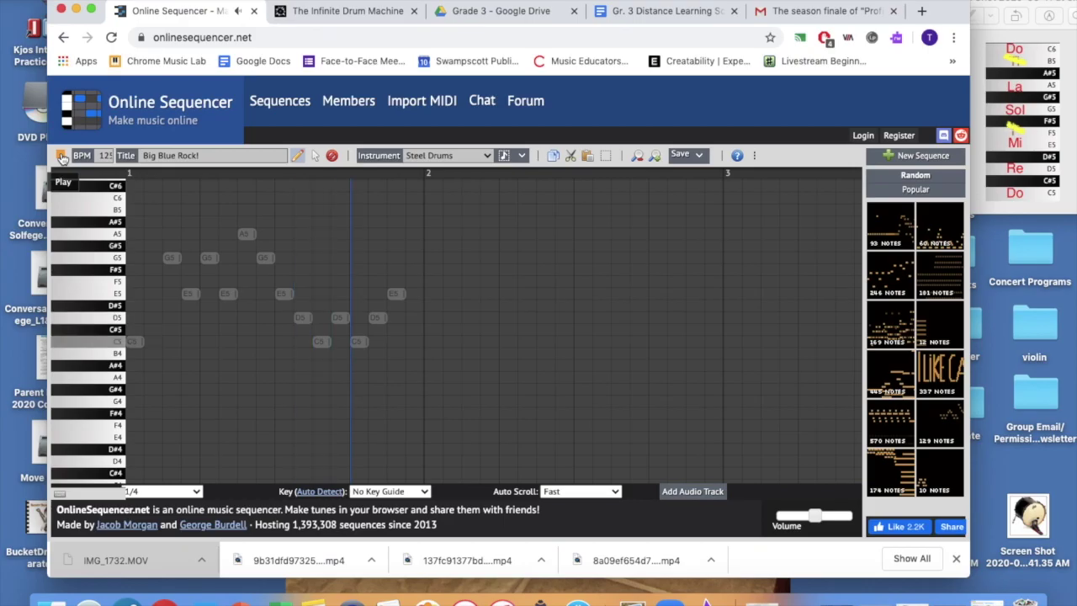
left_click(61, 157)
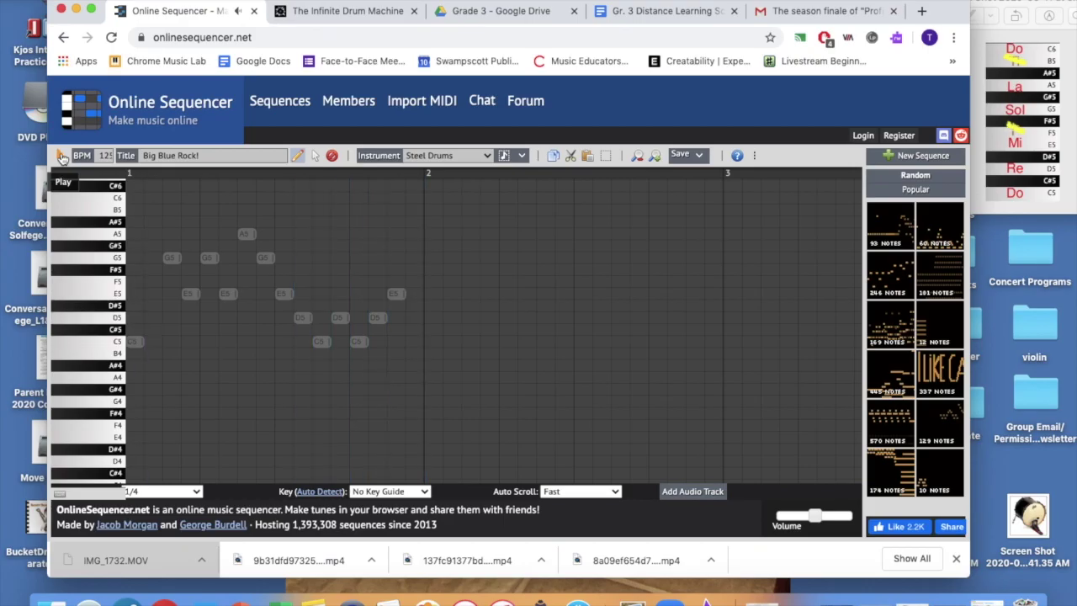
double_click(105, 156)
type("93")
left_click(58, 158)
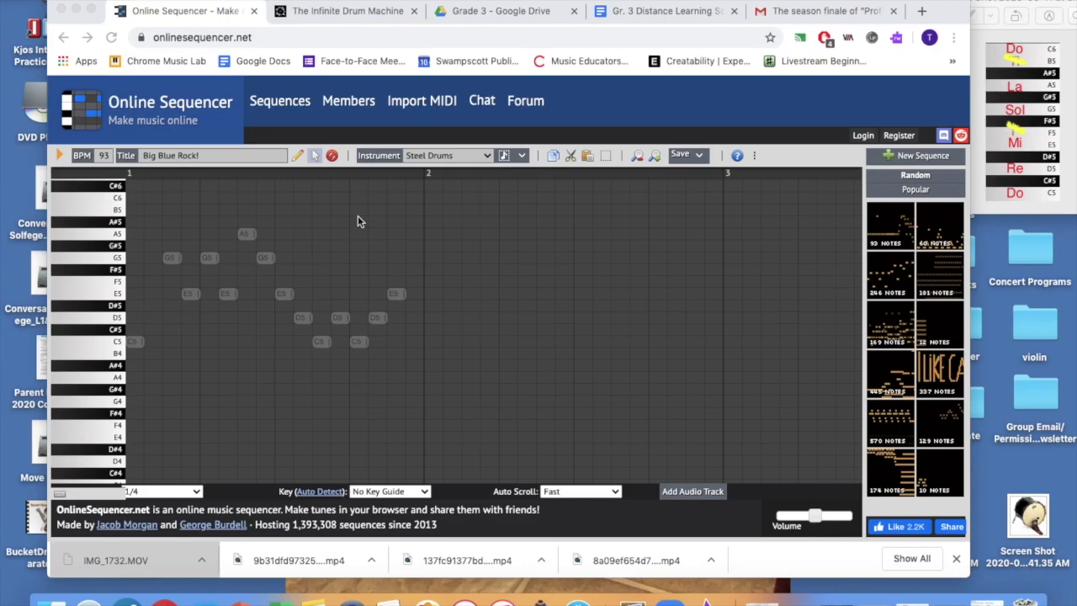
- Copy all 14 melody notes and paste the copy higher as a harmony line
left_click(313, 158)
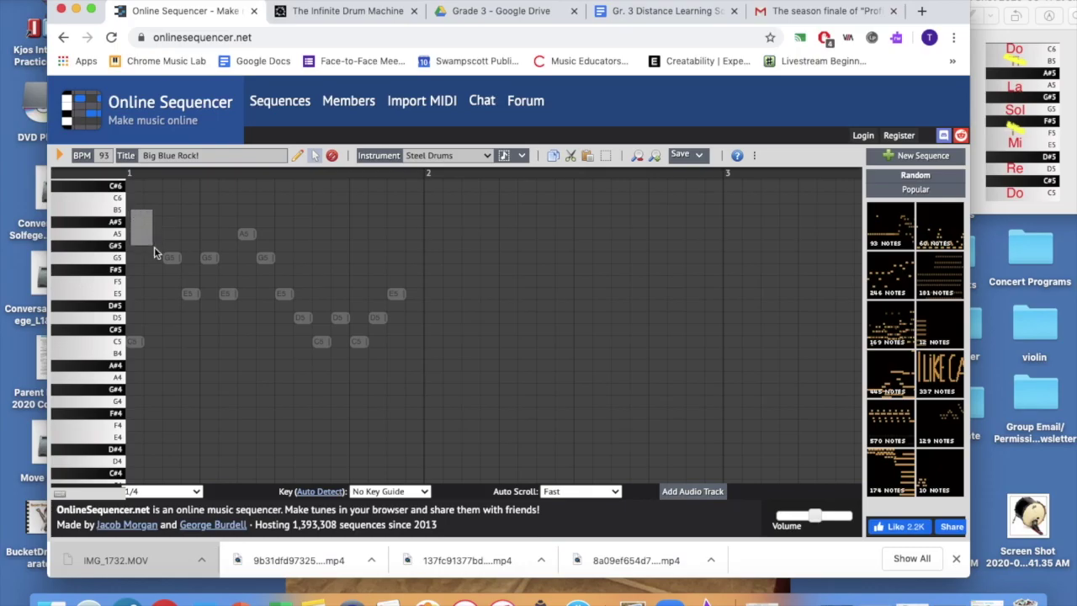
left_click_drag(154, 251, 422, 383)
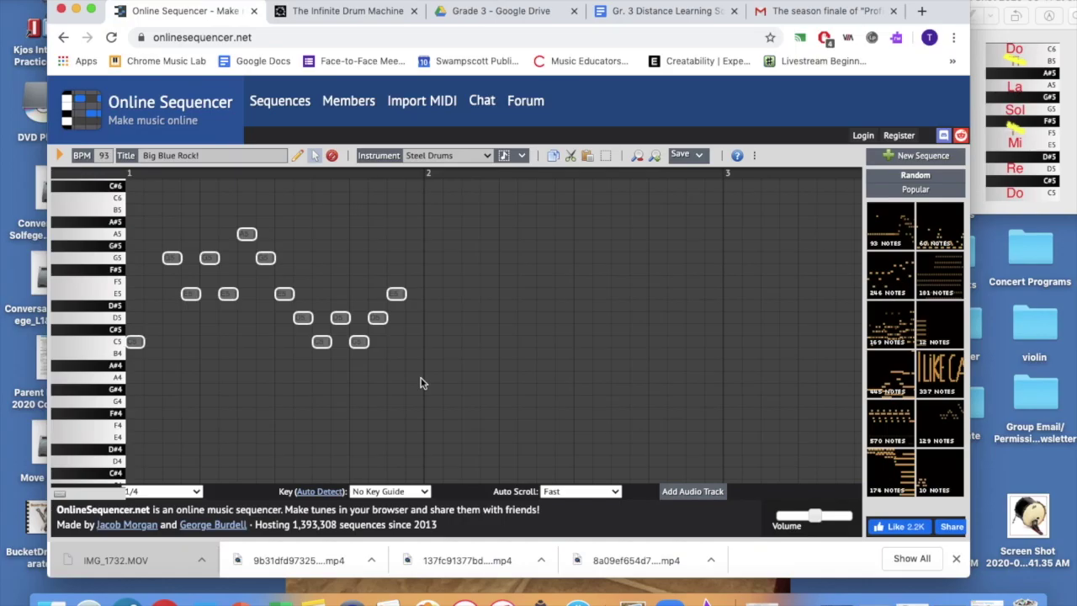
left_click(553, 156)
left_click(588, 159)
left_click_drag(173, 263, 175, 214)
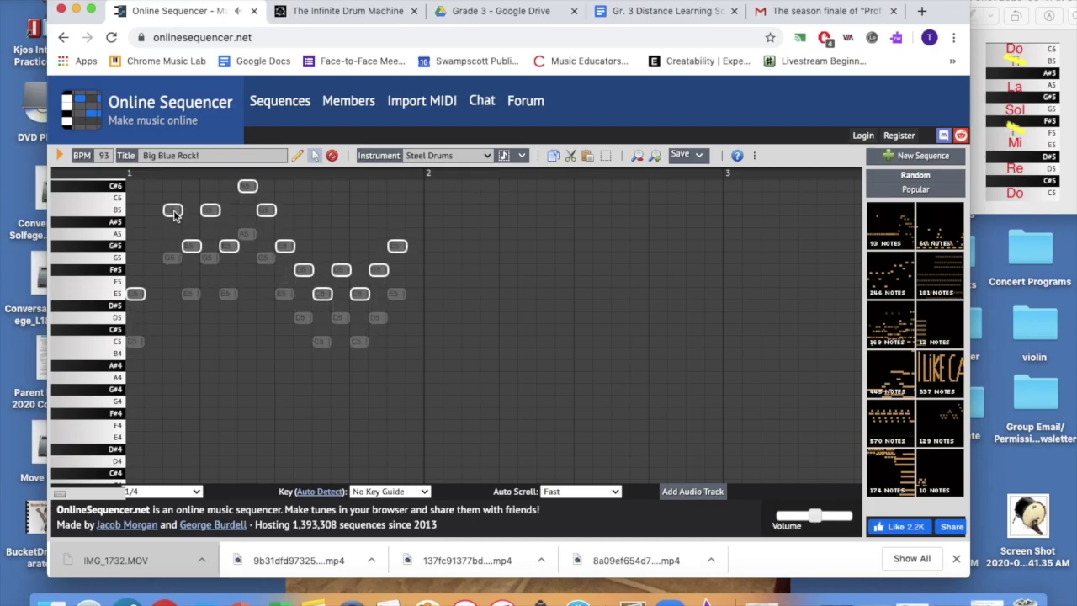
left_click_drag(175, 214, 173, 213)
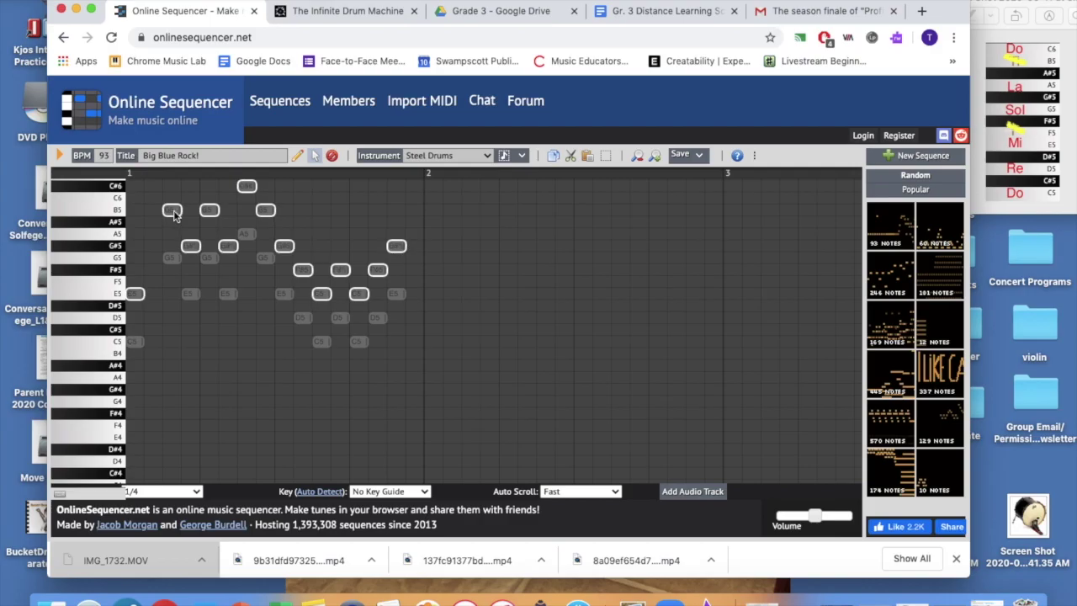
- Play both lines, then raise the harmony one semitone (E5→F5, B5→C6) and replay
left_click(61, 157)
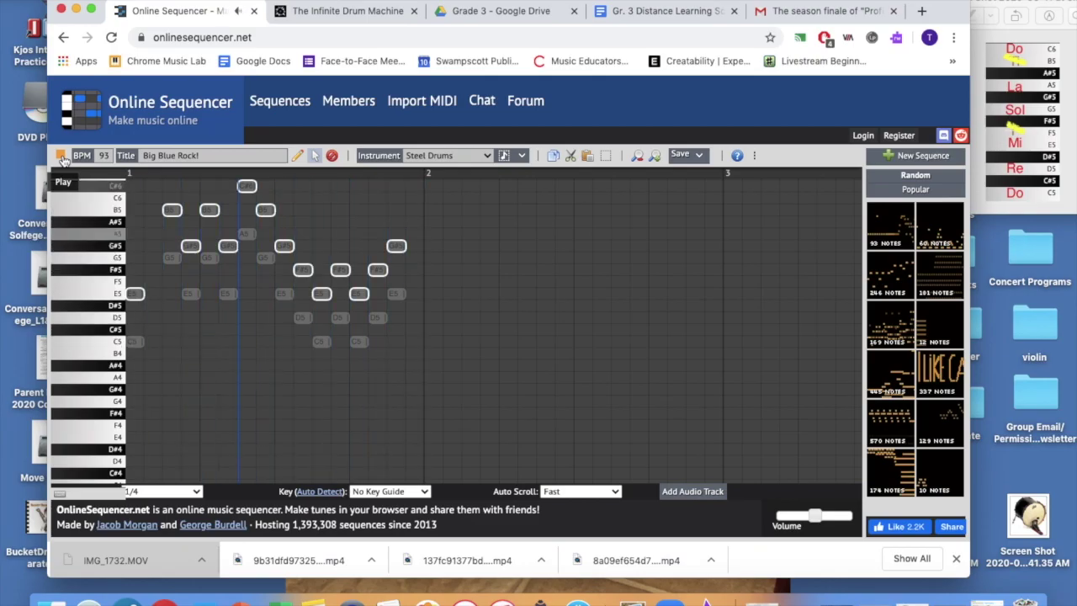
left_click(61, 157)
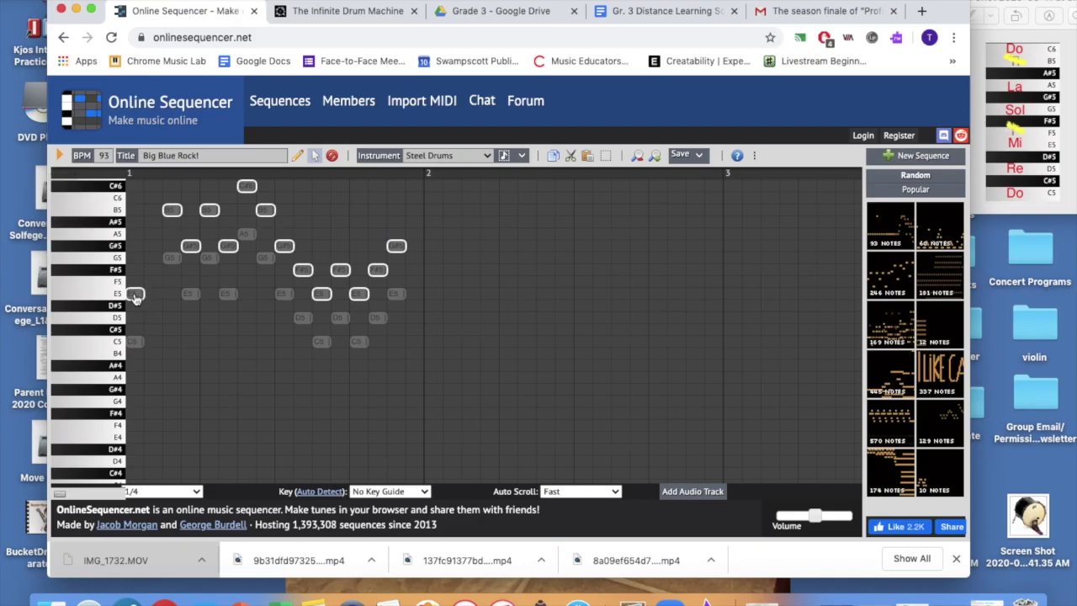
left_click_drag(135, 296, 131, 278)
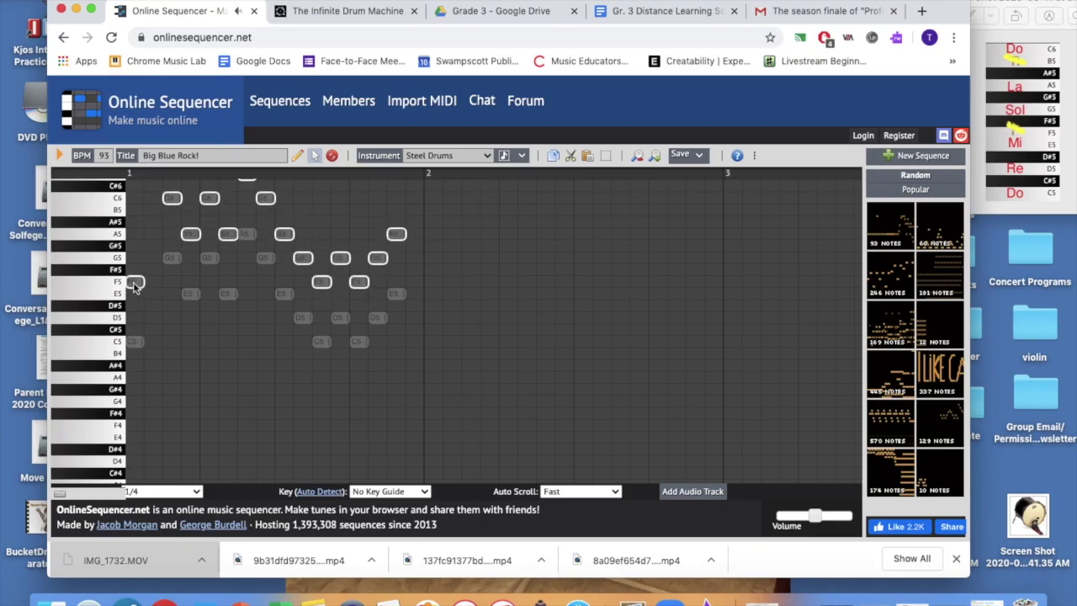
left_click(61, 156)
- Invert the selected notes' pitches, stay on the page, and play back the flipped pattern
left_click(755, 159)
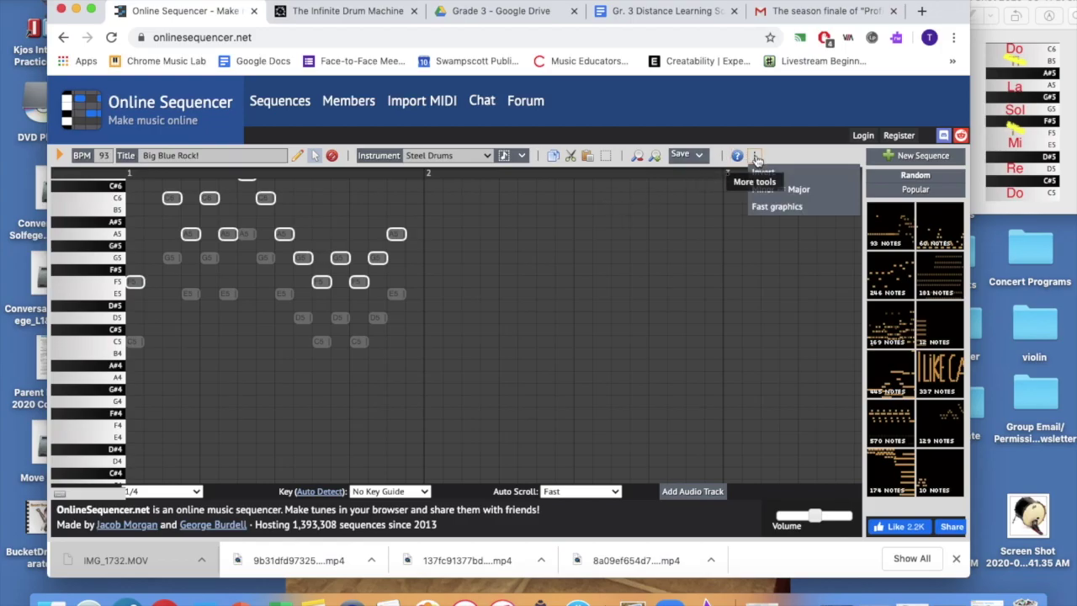
left_click(804, 177)
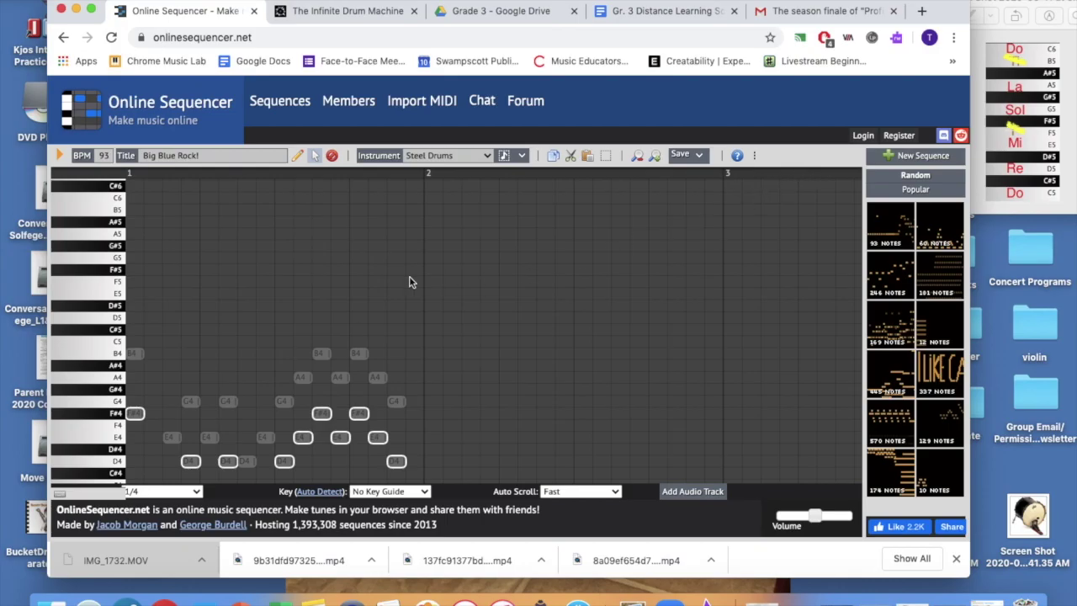
scroll(409, 282, "left", 5)
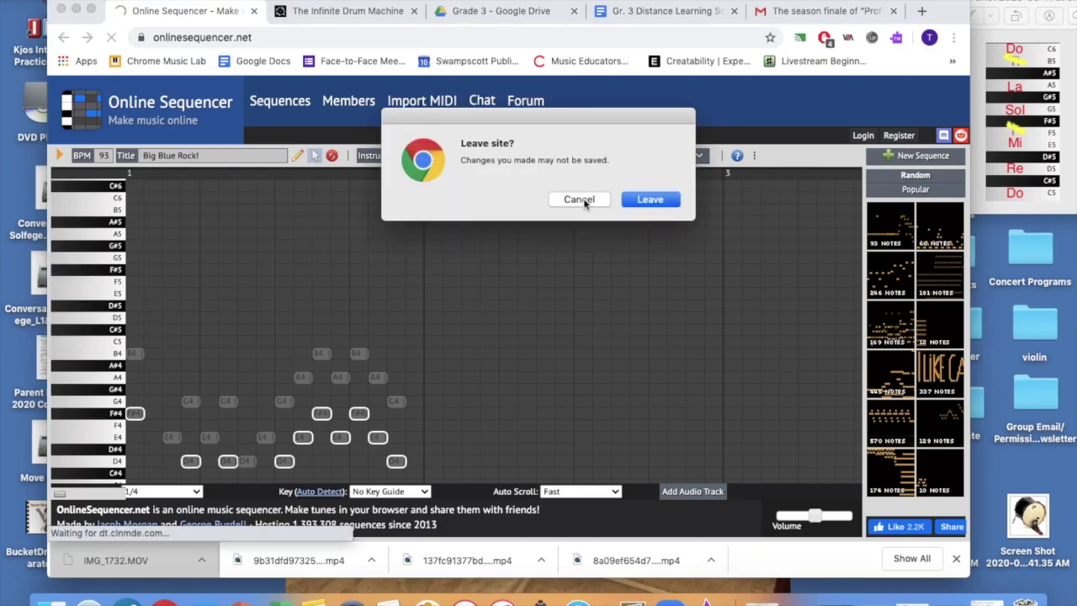
left_click(579, 199)
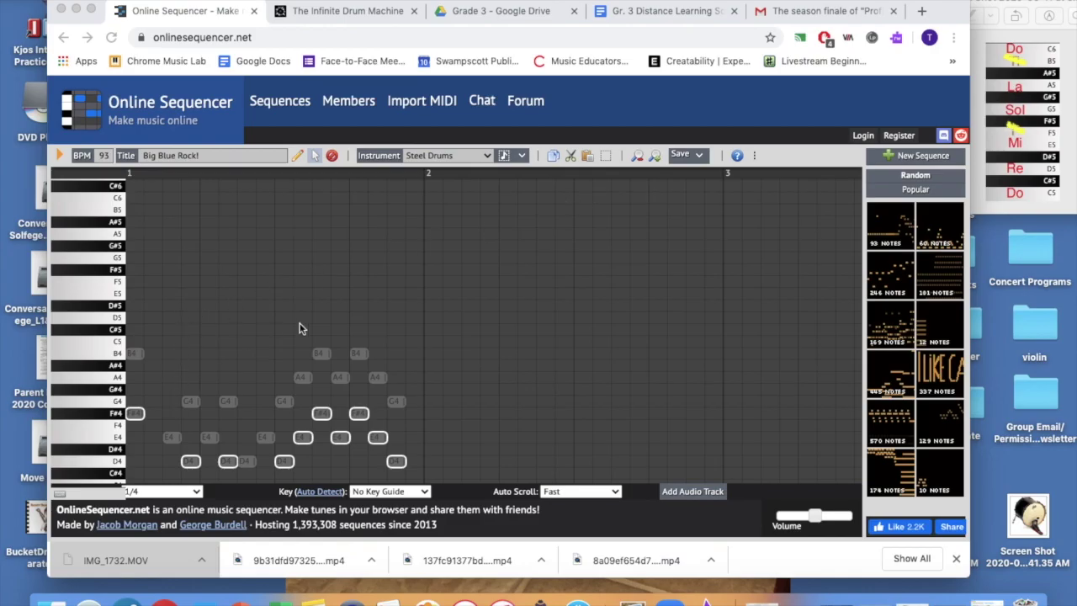
left_click(60, 156)
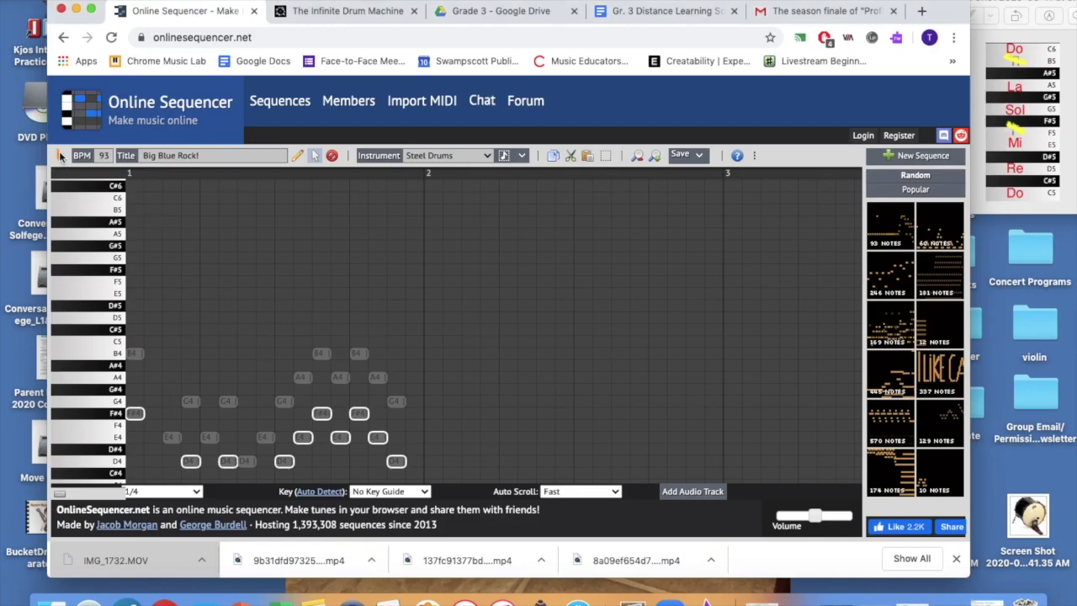
left_click(60, 157)
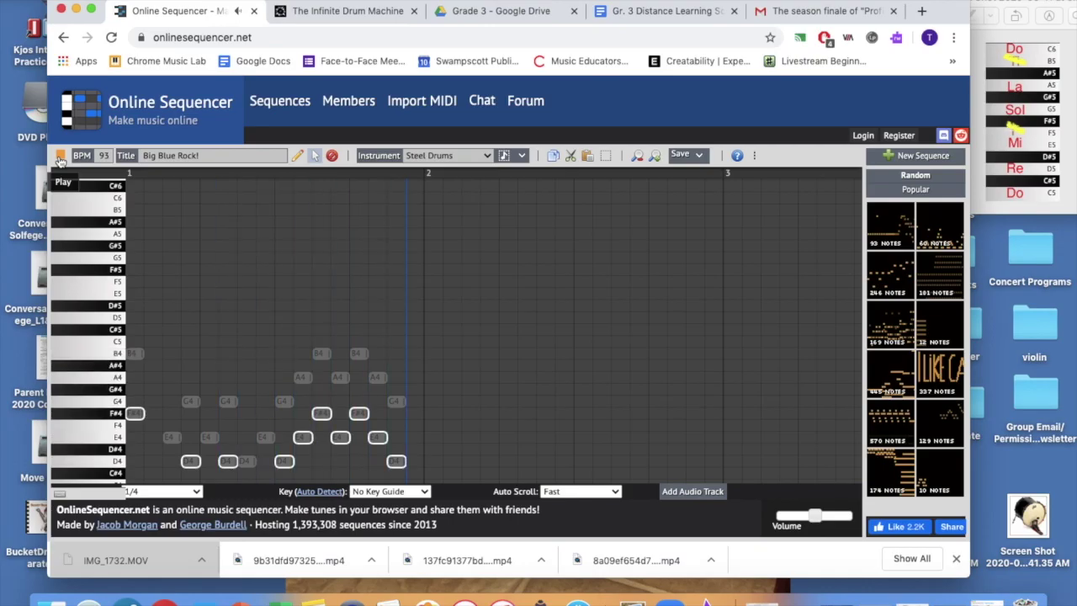
left_click(60, 157)
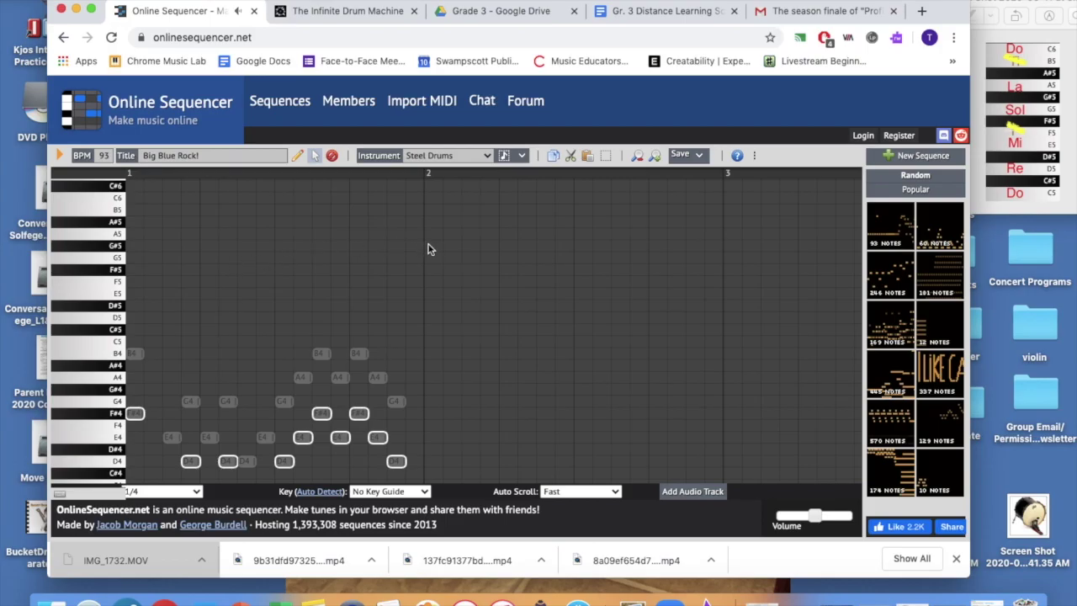
- Switch the inverted notes to 808 Drums and play them back as drum sounds
left_click(483, 158)
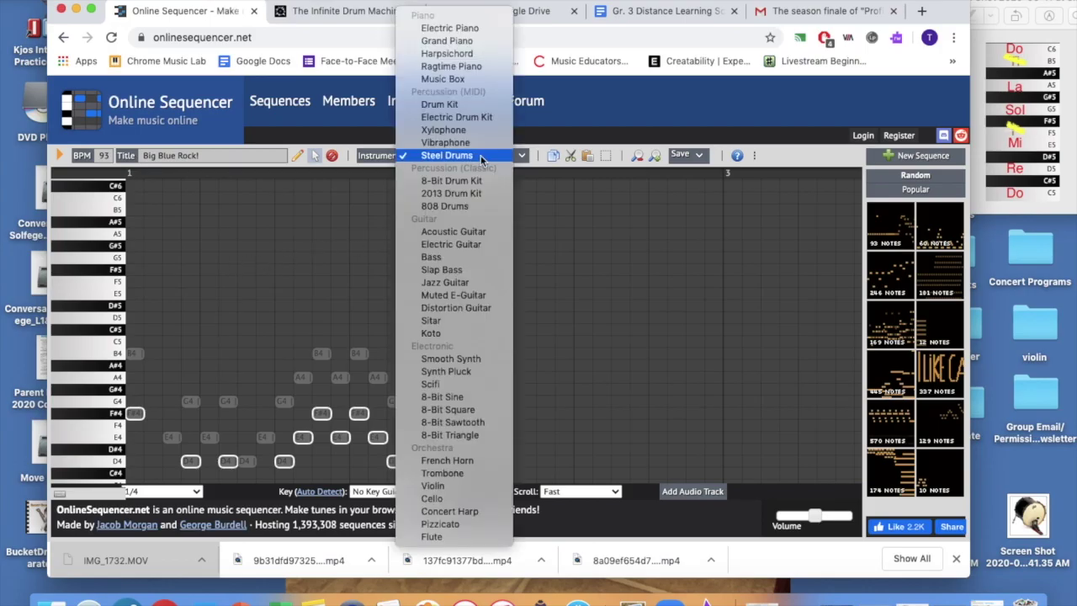
left_click(471, 208)
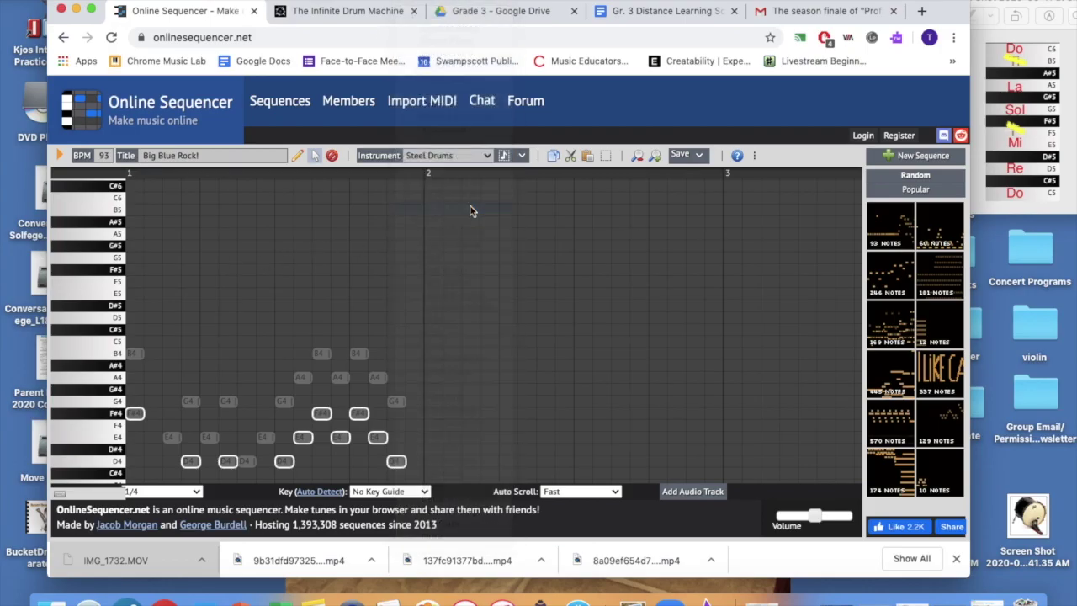
left_click(258, 169)
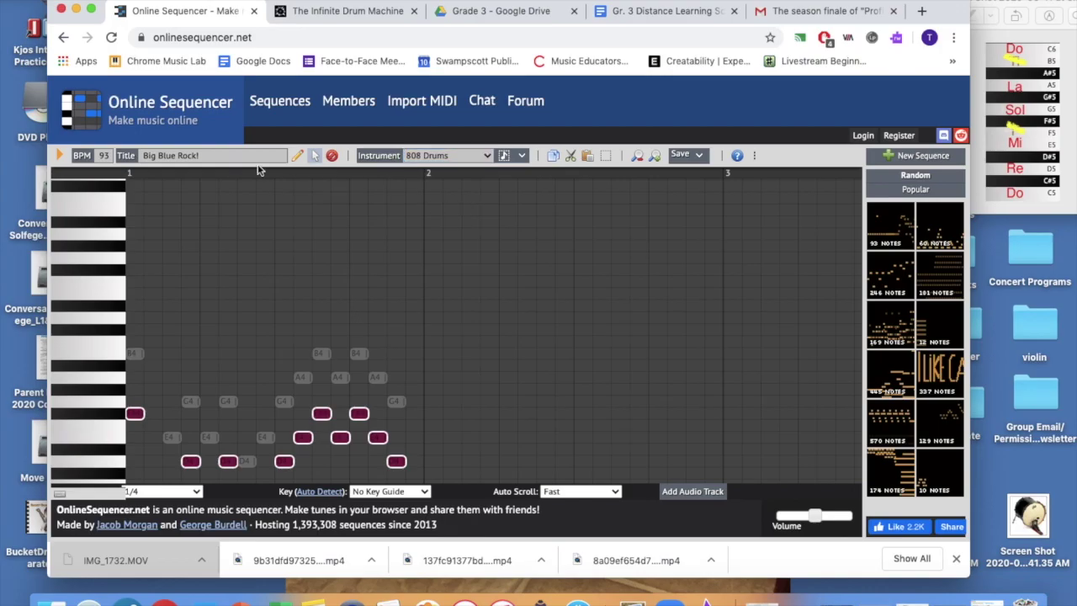
left_click(62, 158)
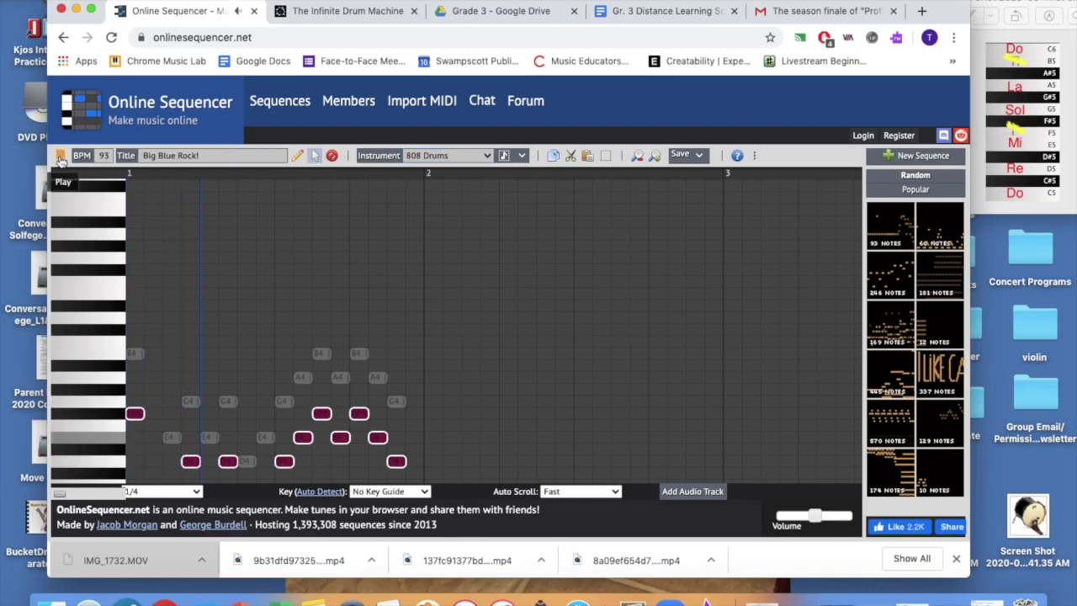
scroll(196, 288, "down", 5)
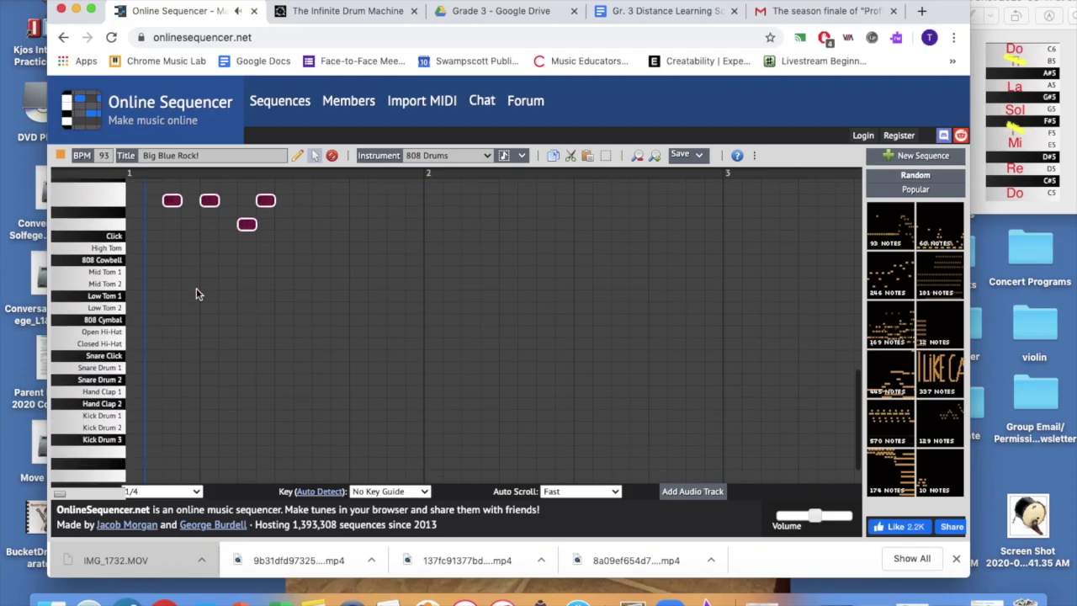
left_click(62, 158)
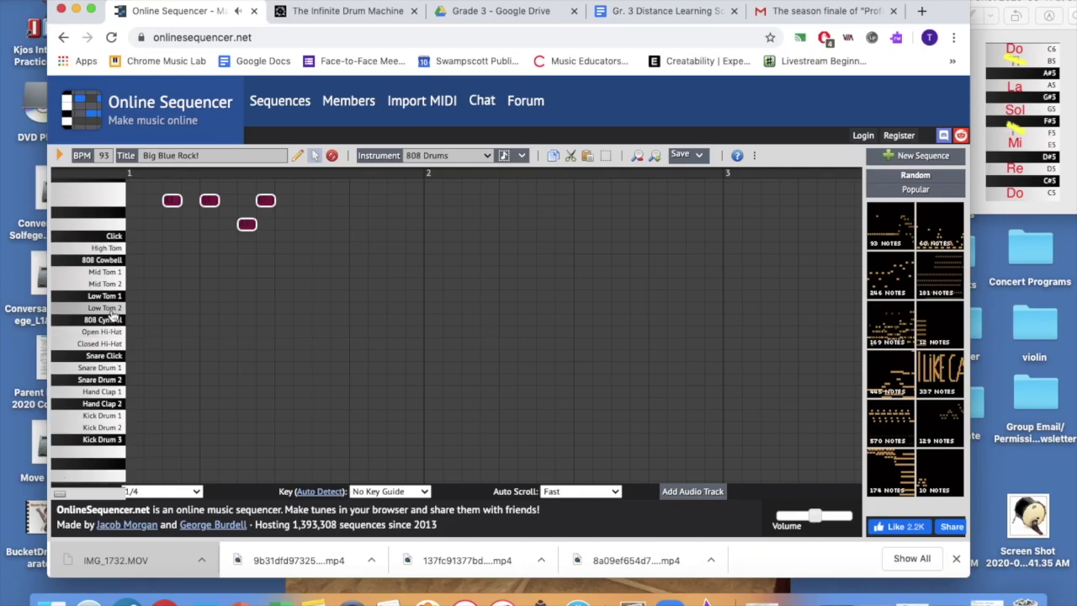
- Deselect the notes, then add three Kick Drum 3 hits and two Snare Drum 2 hits
left_click(135, 437)
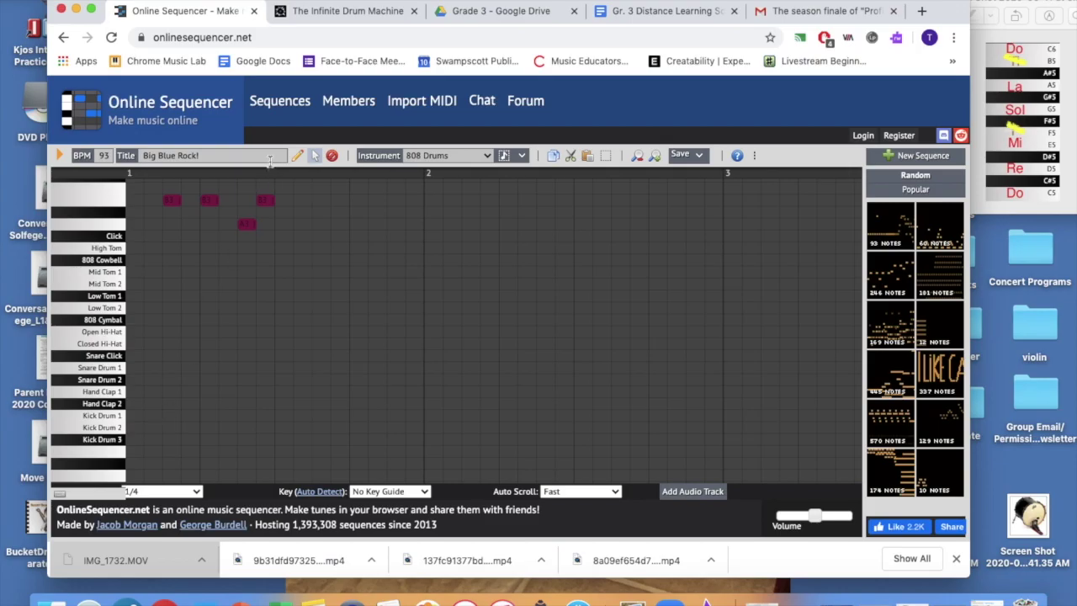
left_click(298, 156)
left_click(137, 441)
left_click(209, 439)
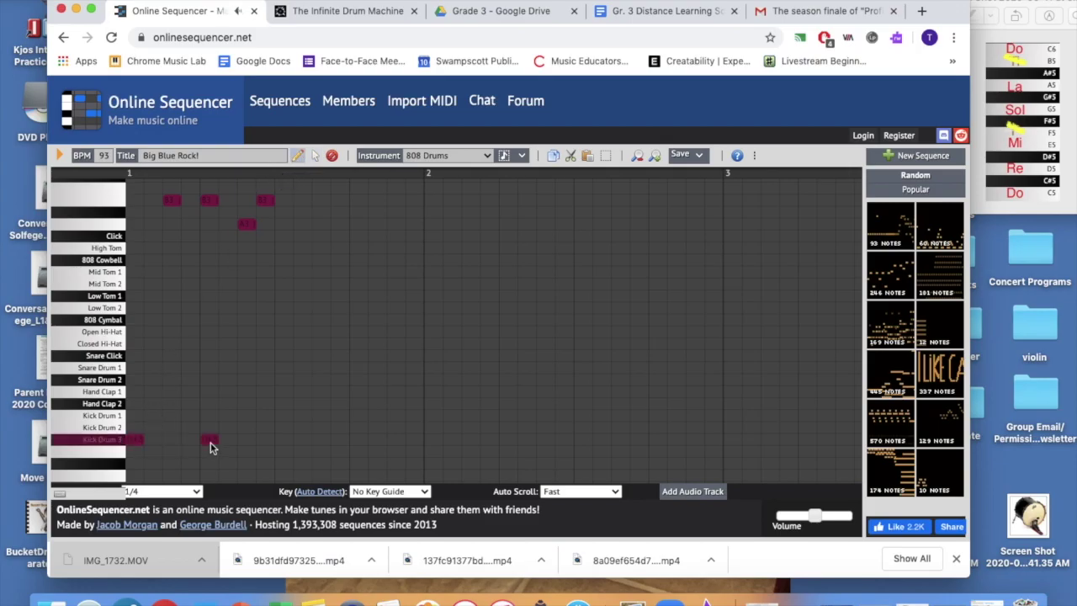
left_click(285, 439)
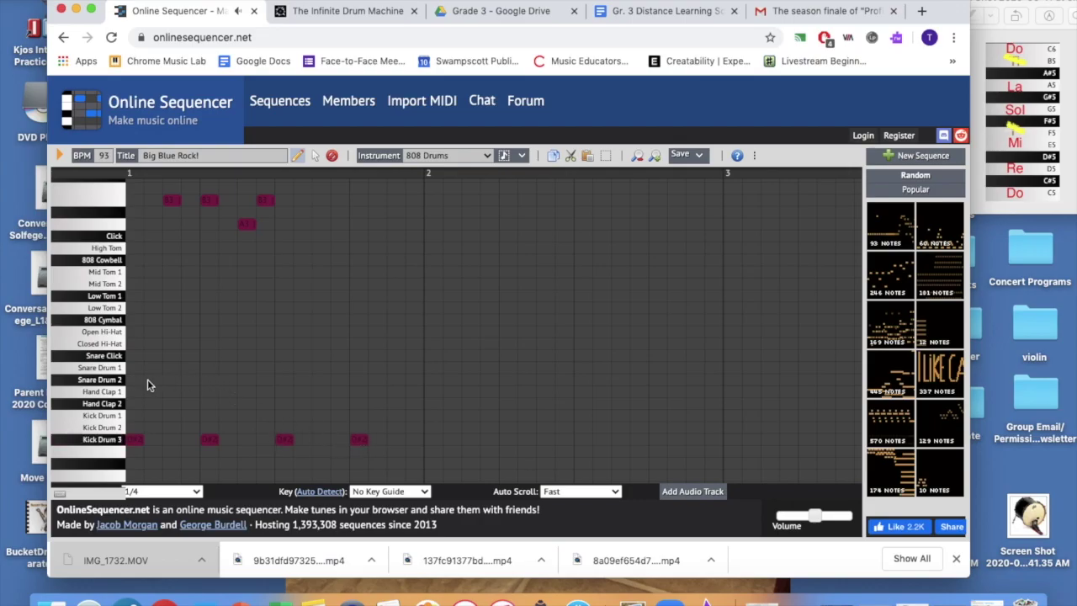
left_click(210, 380)
left_click(359, 380)
- Fill the measure with Closed Hi-Hat, Open Hi-Hat and Snare Click hits
left_click(134, 345)
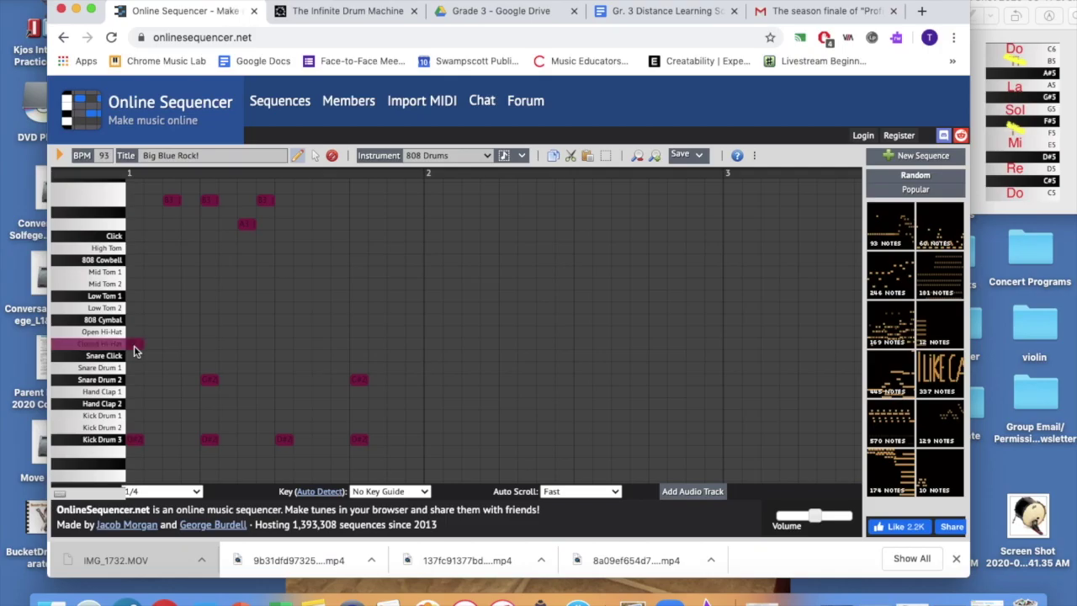
left_click(153, 345)
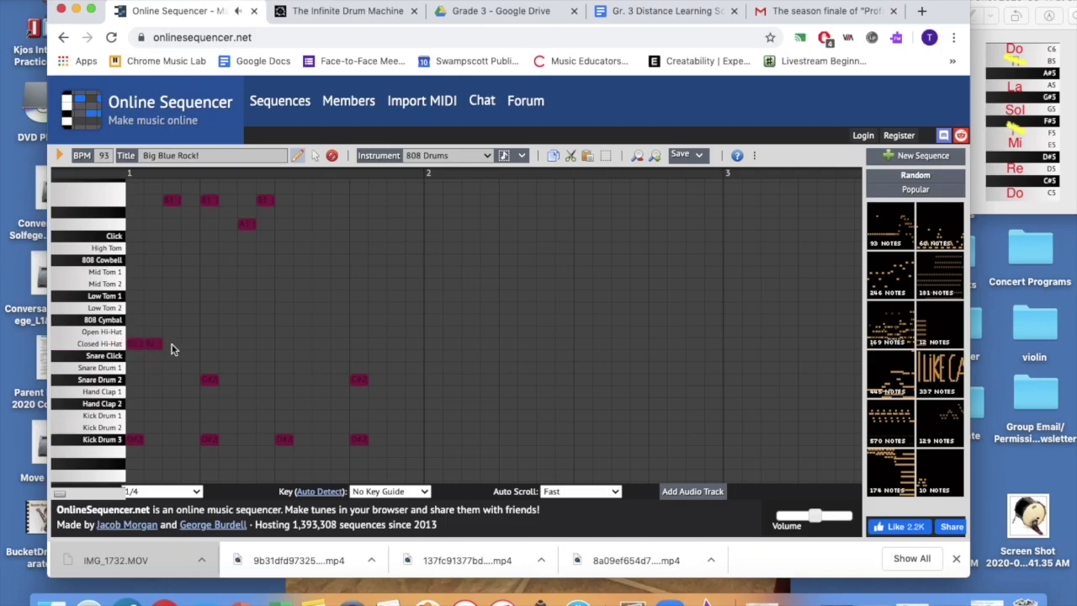
left_click(169, 352)
left_click(226, 334)
left_click(264, 334)
left_click(284, 344)
left_click(302, 344)
left_click(321, 355)
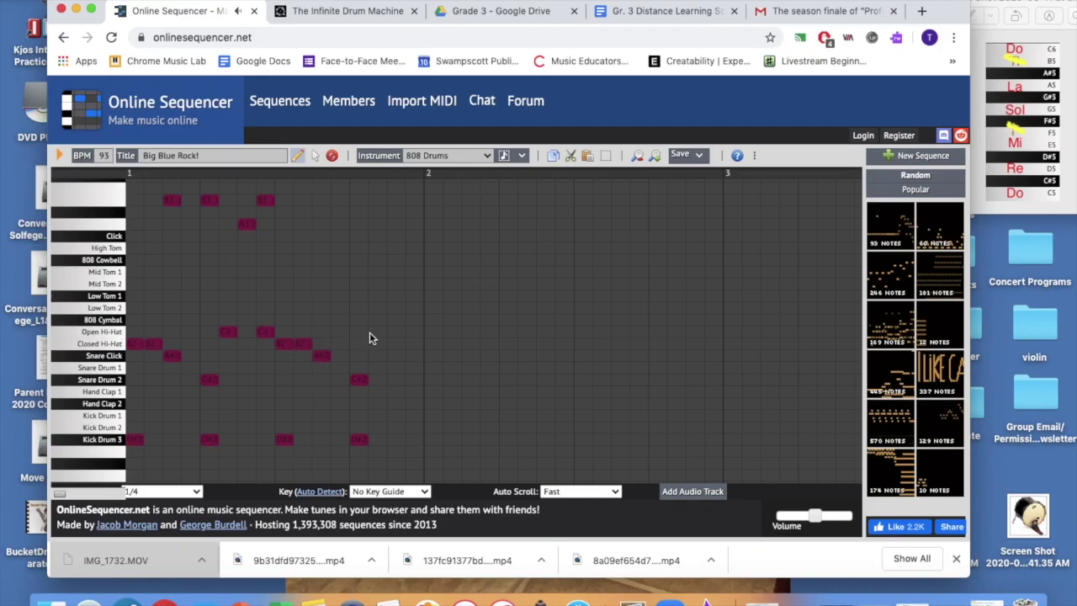
left_click(377, 334)
left_click(414, 334)
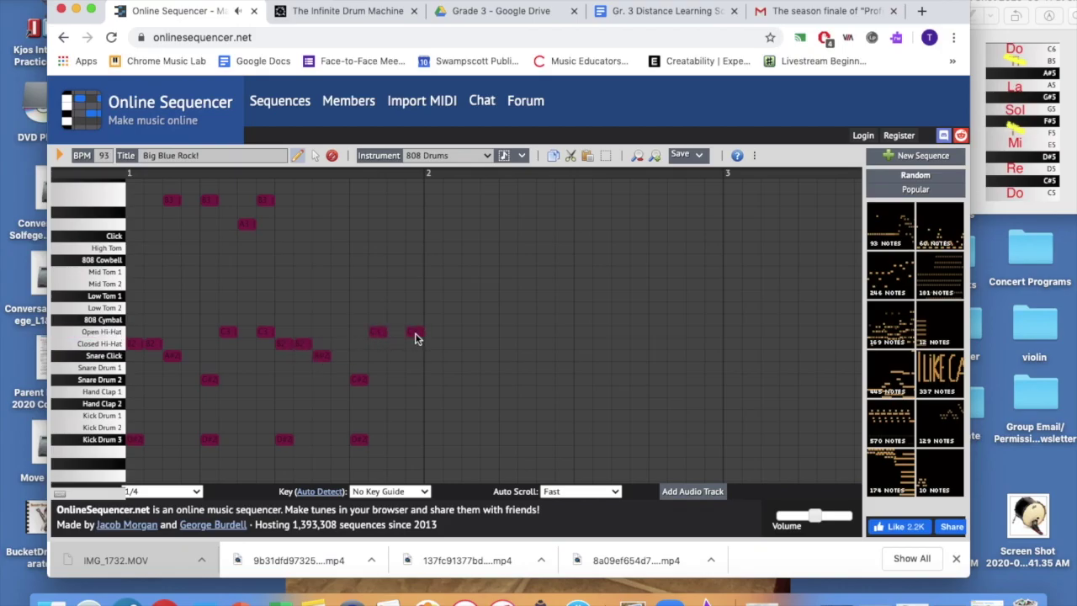